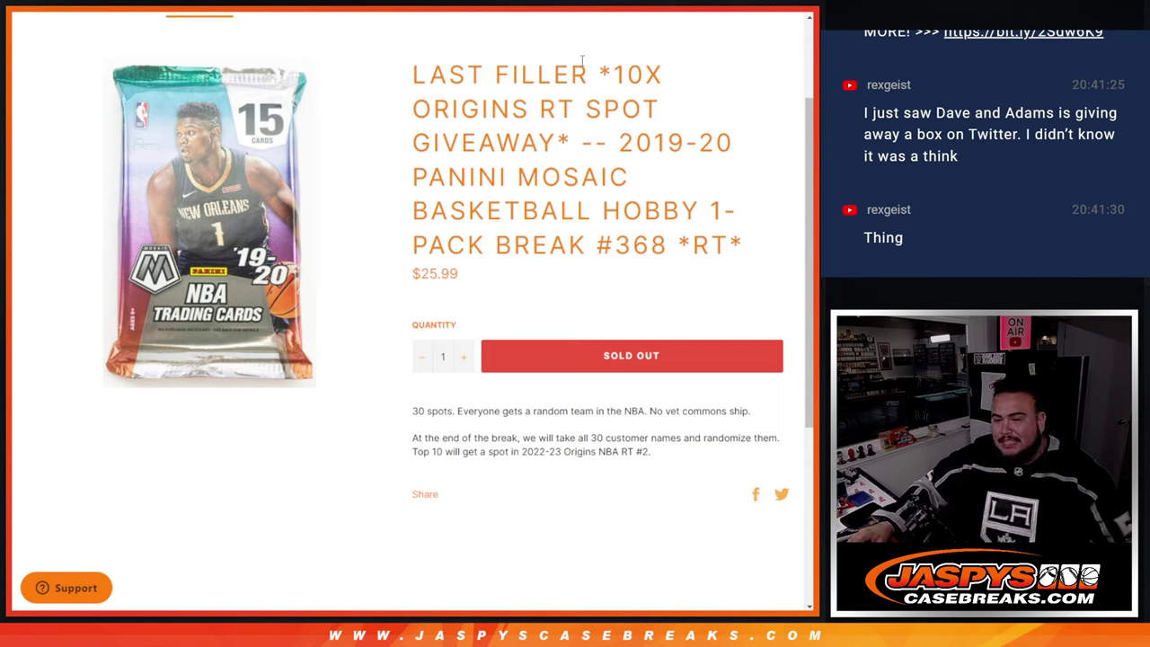
Review the giveaway product title, then roll two dice on the Dice Roller page.
left_click_drag(590, 76, 658, 109)
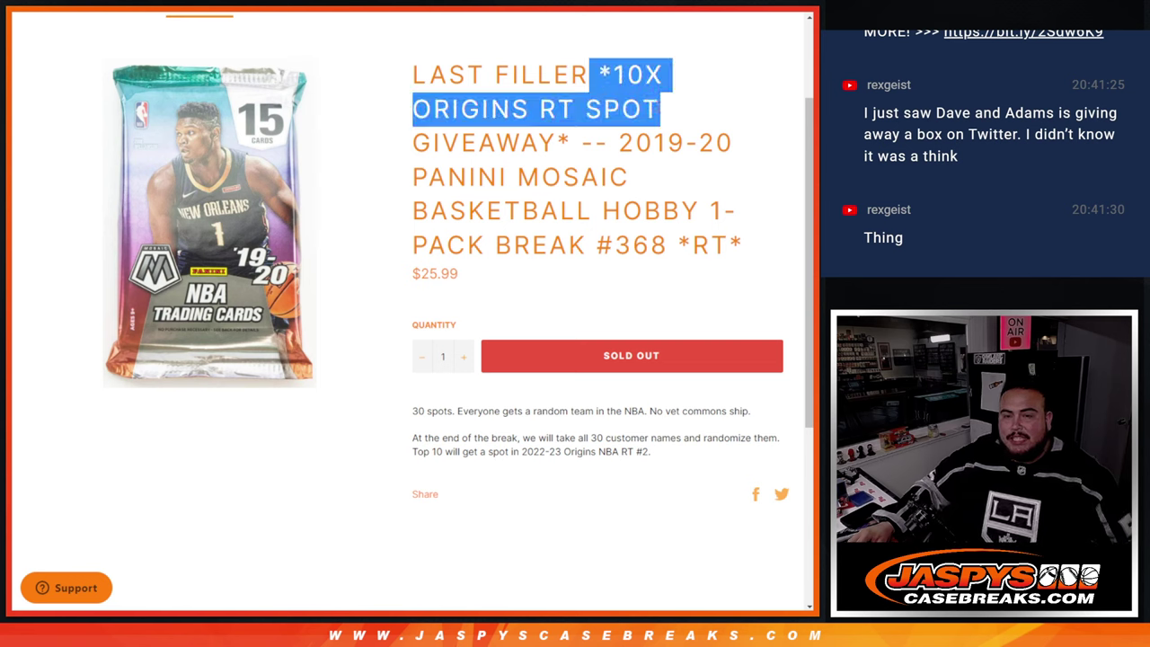
left_click_drag(618, 144, 744, 248)
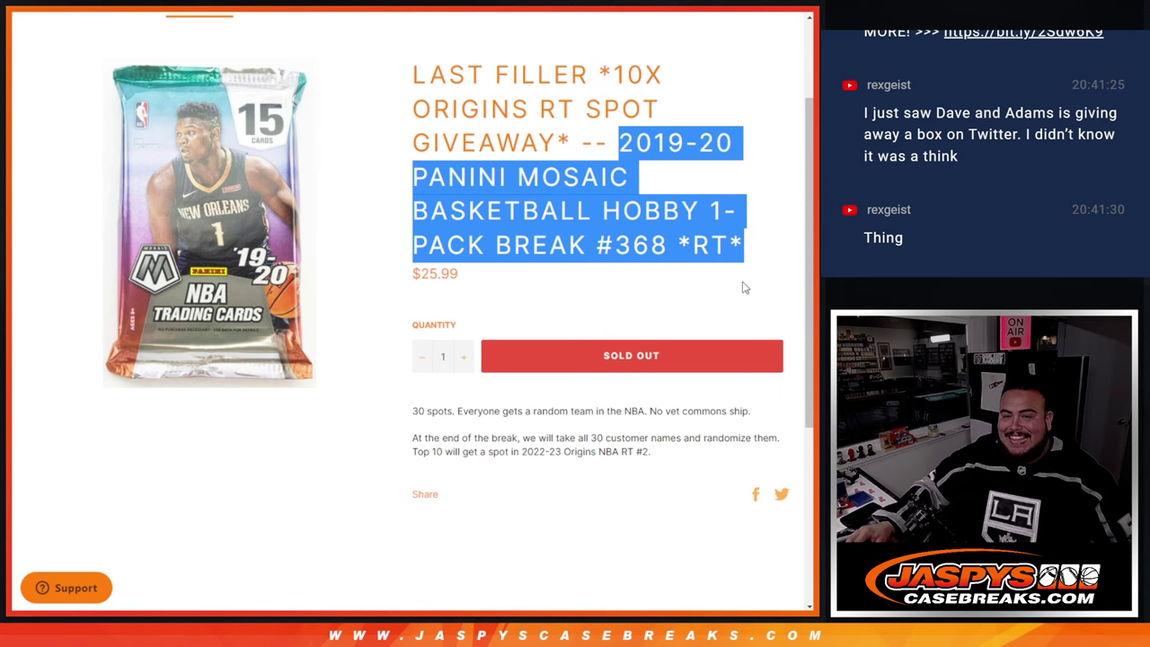
left_click(744, 288)
key("ctrl+Tab")
key("ctrl+Tab")
key("ctrl+Tab")
key("ctrl+Tab")
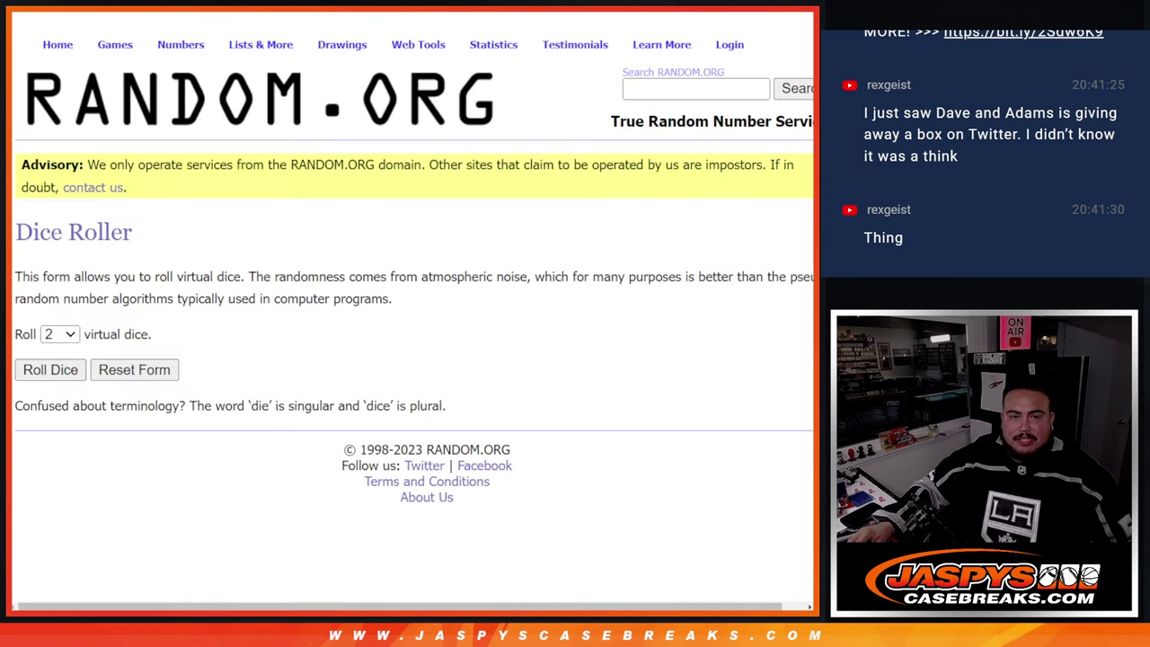
key("ctrl+Tab")
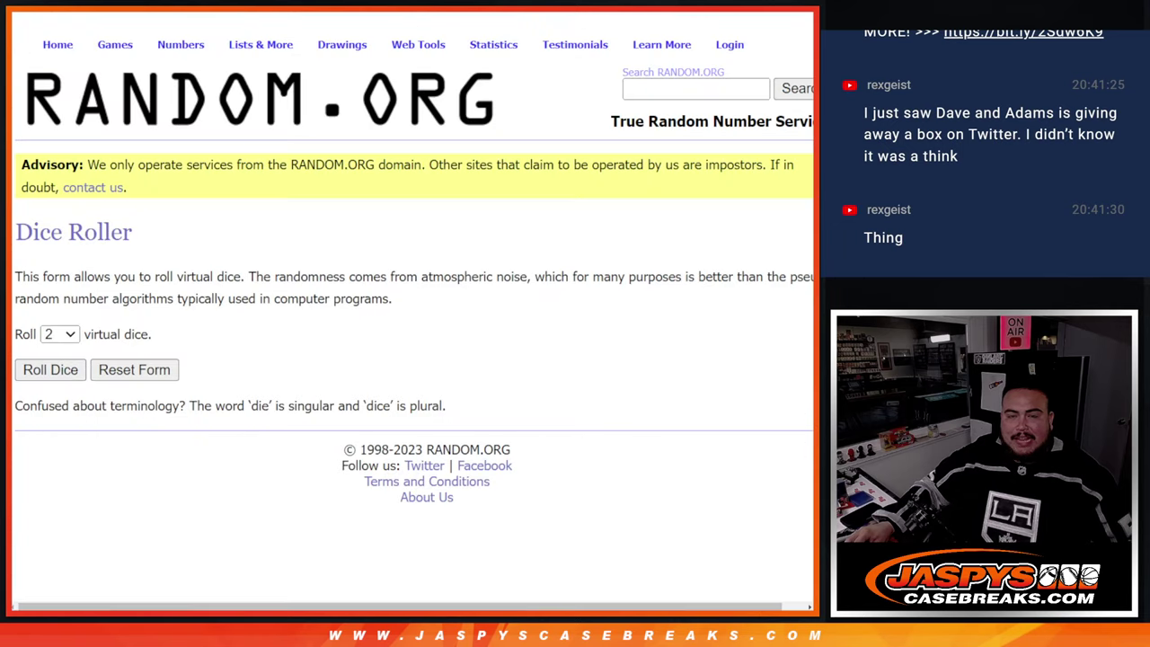
key("ctrl+Tab")
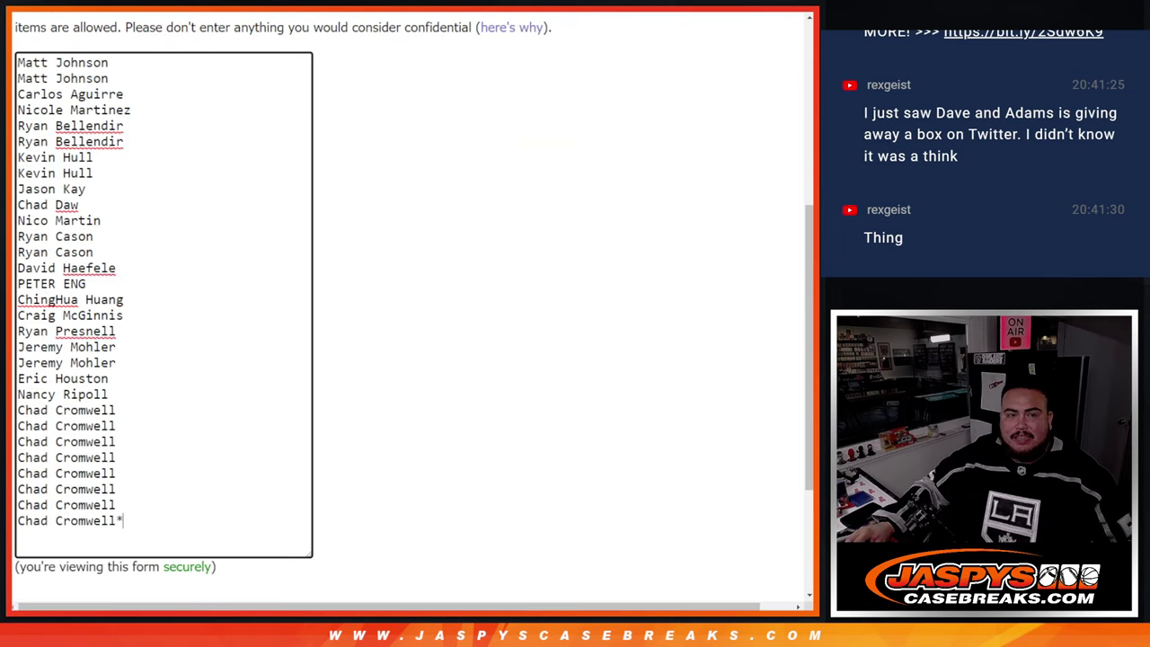
key("ctrl+Tab")
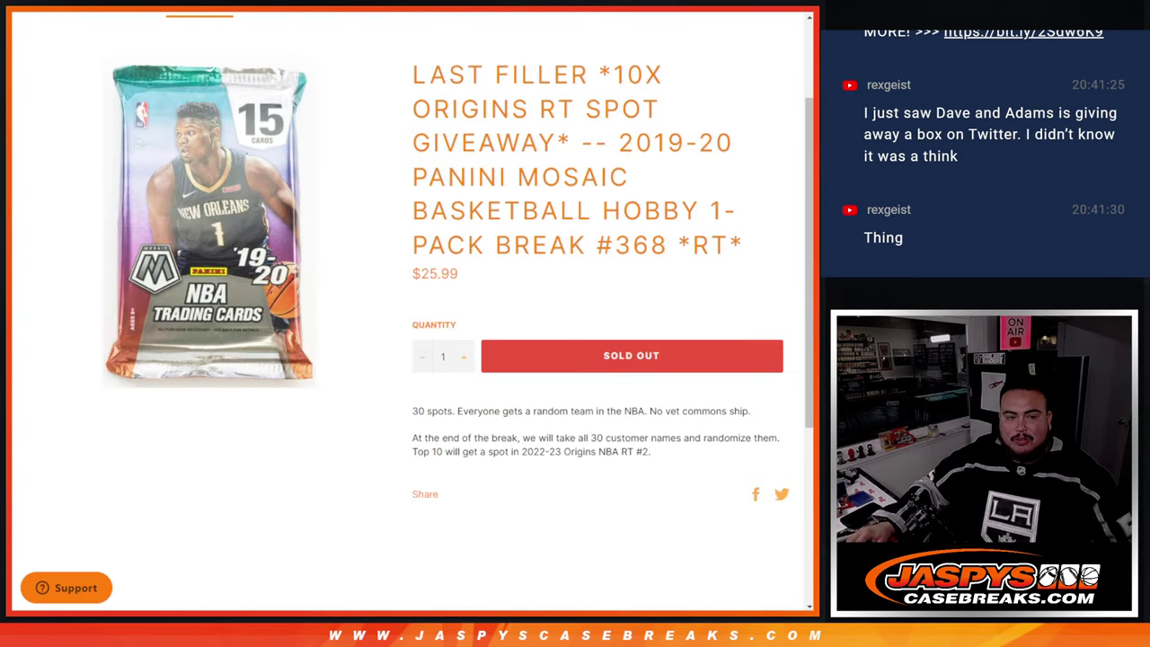
key("ctrl+Tab")
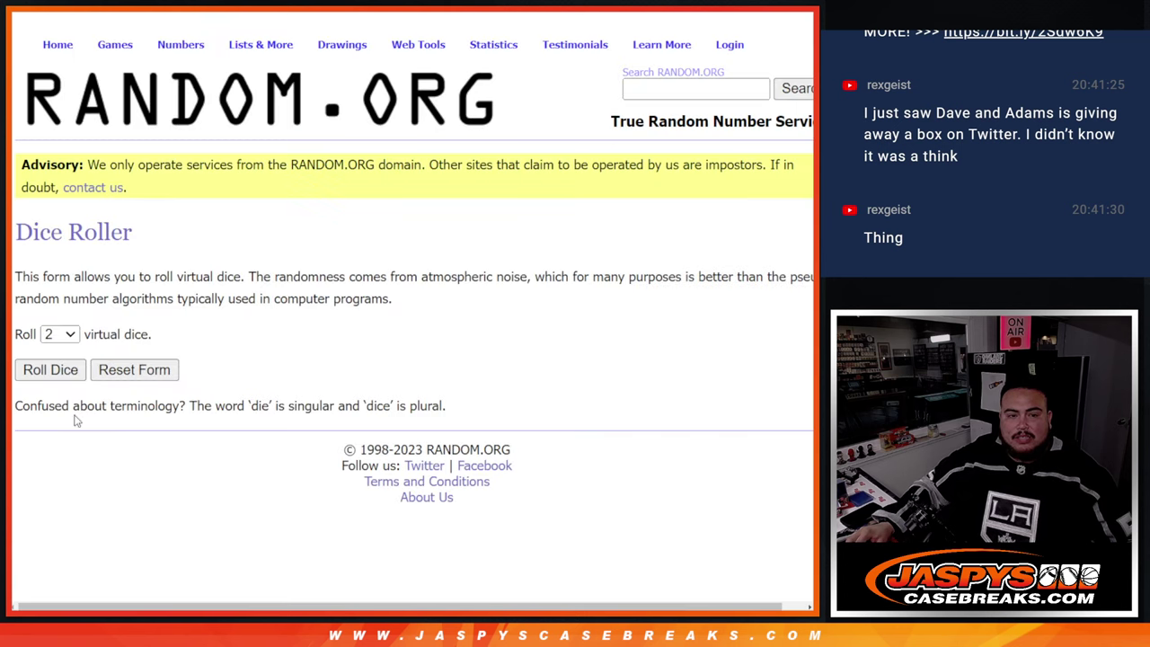
left_click(45, 369)
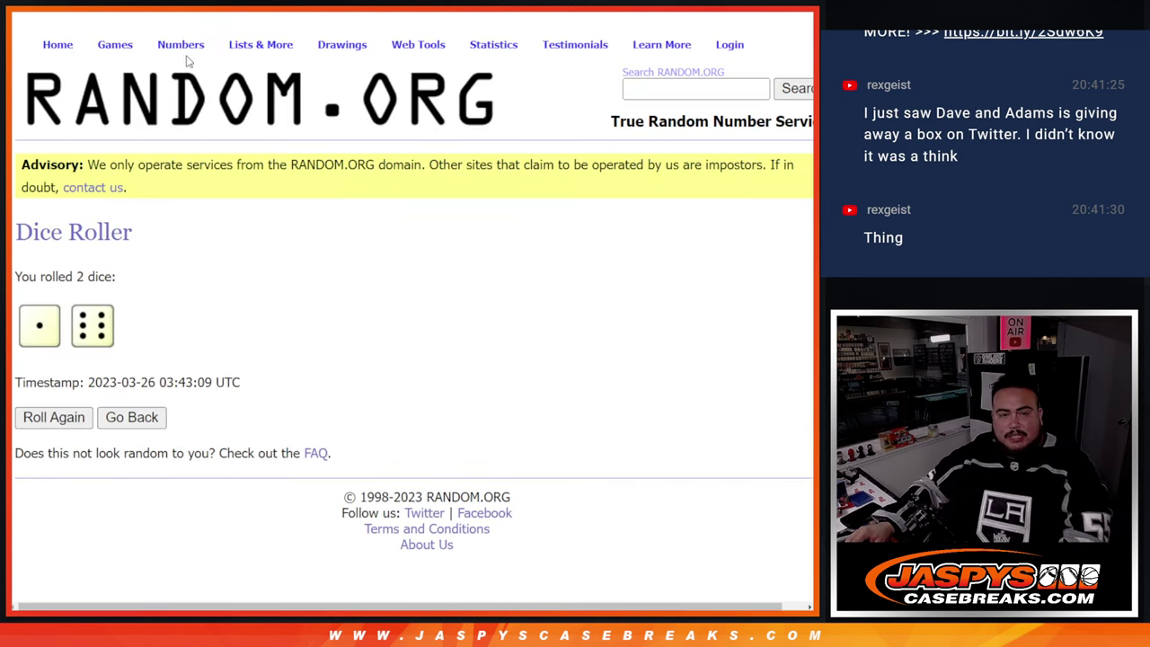
Shuffle the list of 30 customer names seven times.
key("ctrl+Tab")
scroll(242, 368, "down", 2)
left_click(52, 486)
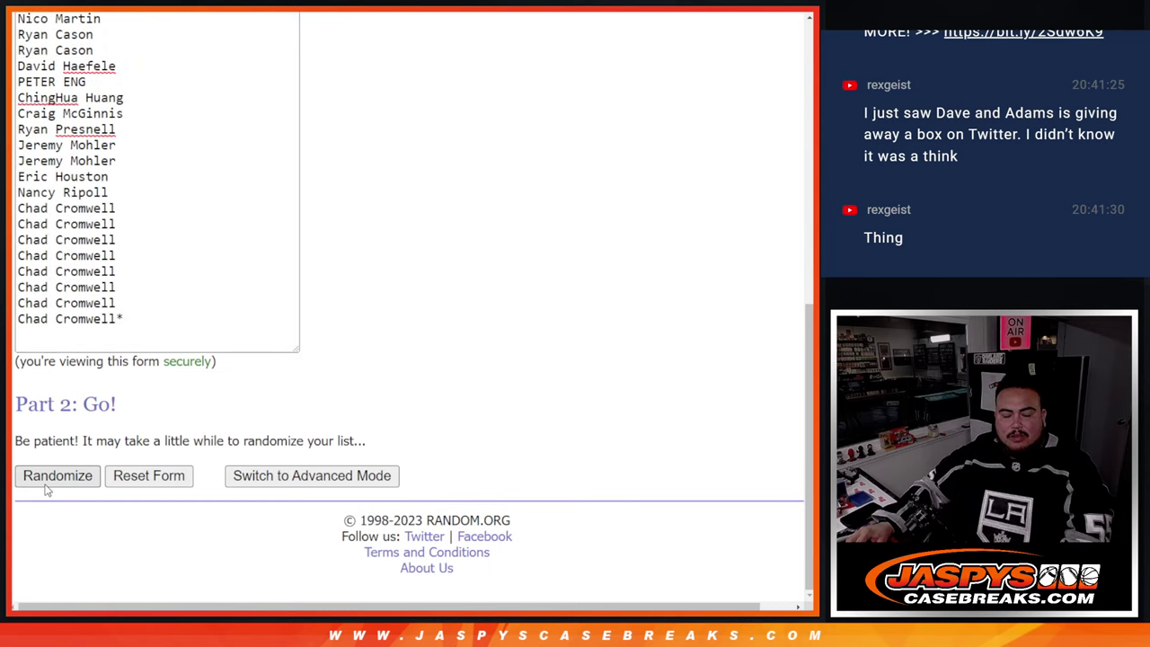
left_click(46, 485)
left_click(42, 476)
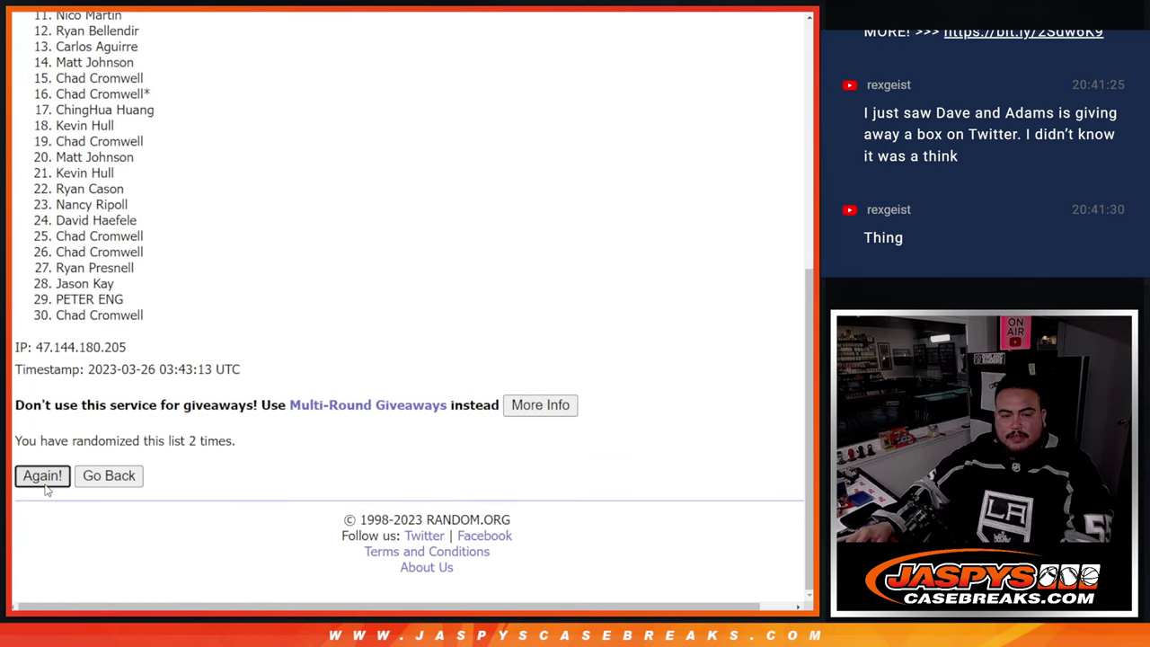
left_click(43, 476)
left_click(42, 476)
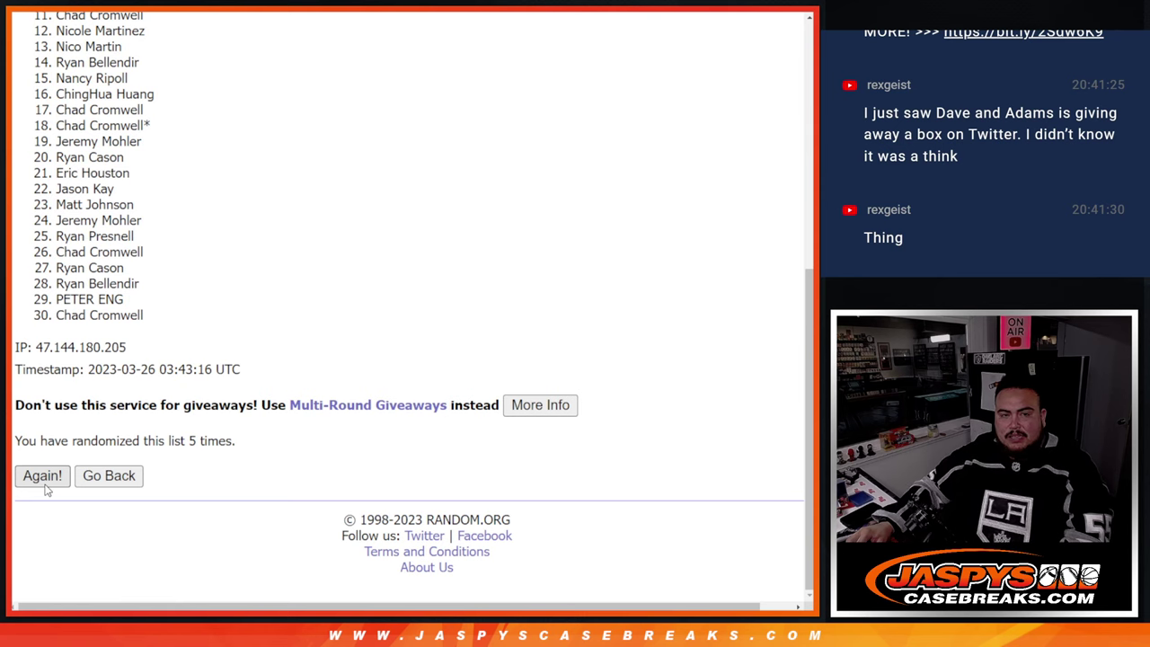
left_click(42, 477)
left_click(42, 477)
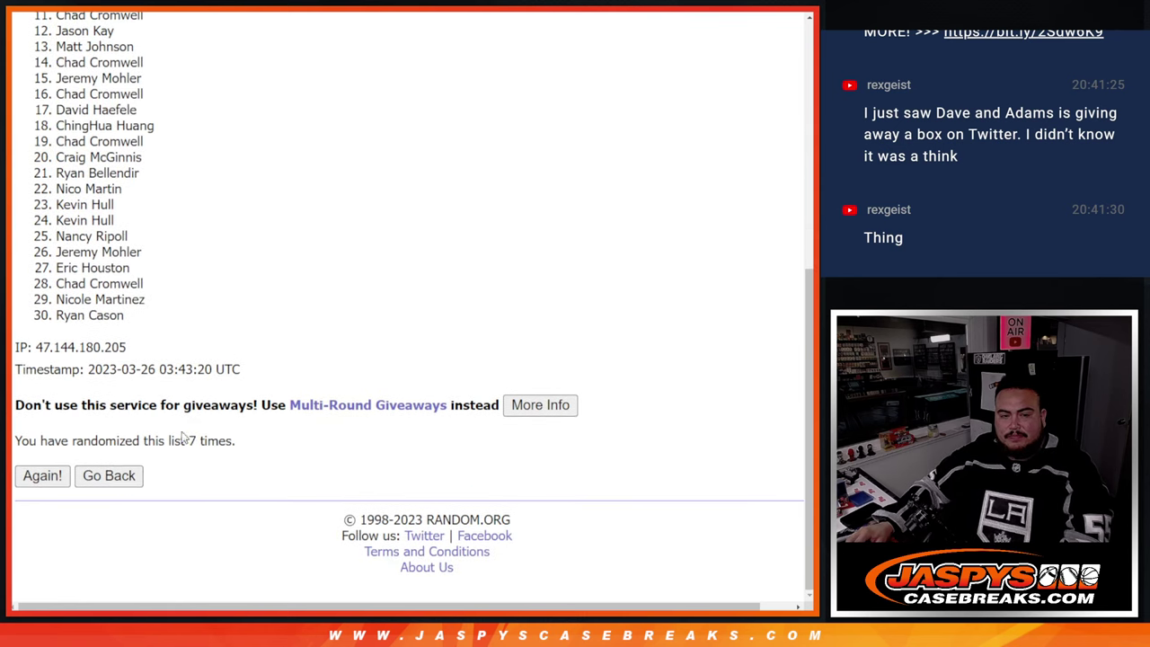
Check the count reads 7 times and select all 30 shuffled names.
left_click_drag(183, 438, 237, 440)
key("ctrl+Tab")
key("ctrl+shift+Tab")
scroll(167, 308, "up", 4)
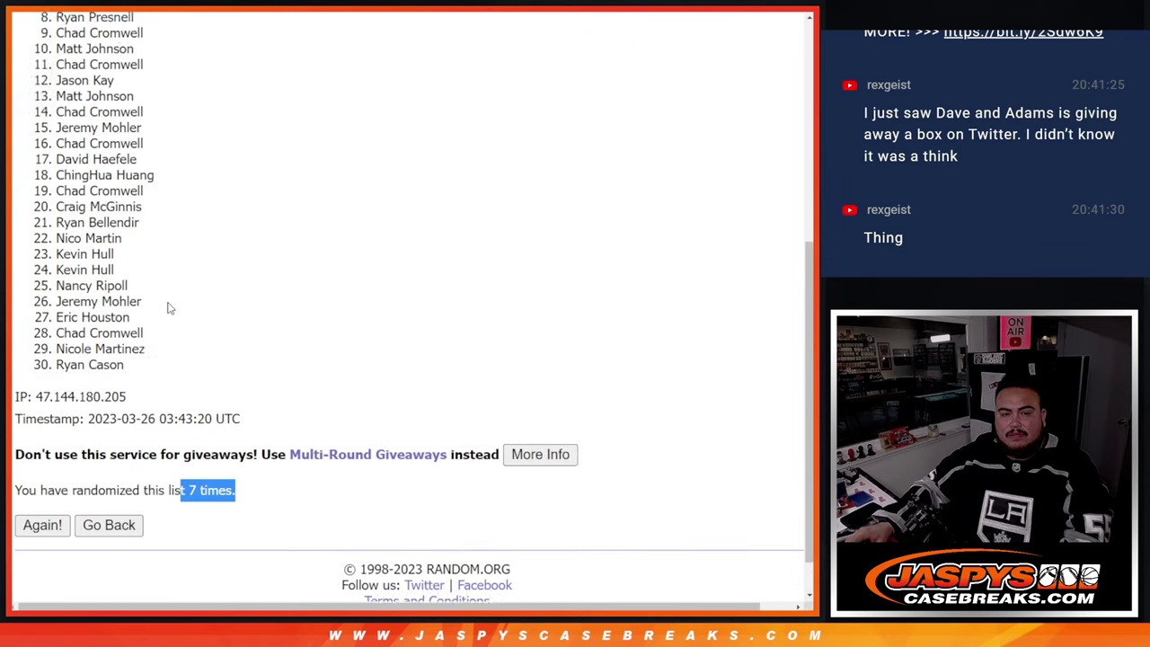
left_click_drag(56, 191, 181, 386)
key("ctrl+c")
scroll(181, 368, "down", 3)
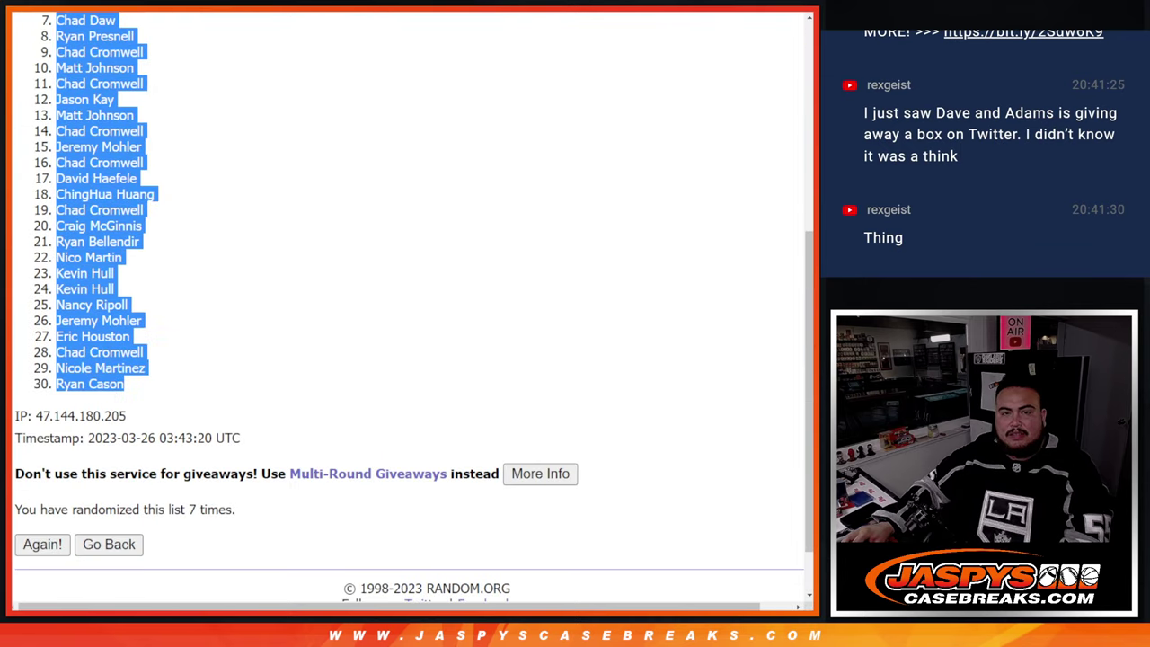
Paste the 30 shuffled customer names into column A of the spreadsheet.
key("ctrl+Tab")
key("ctrl+v")
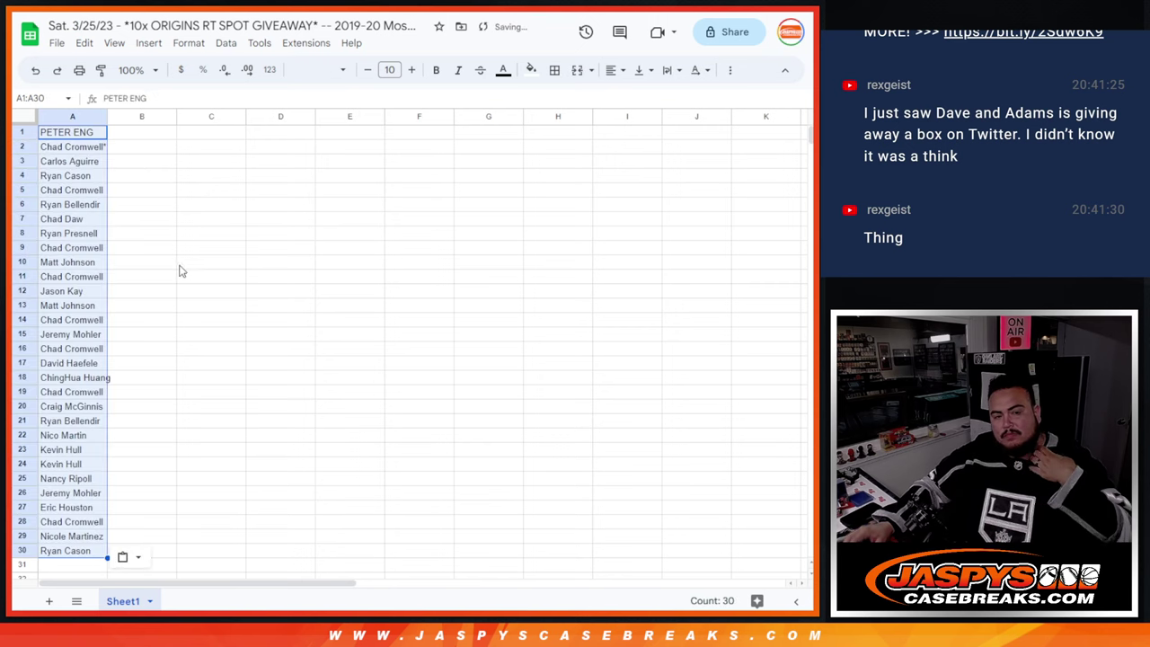
key("ctrl+Tab")
key("ctrl+Tab")
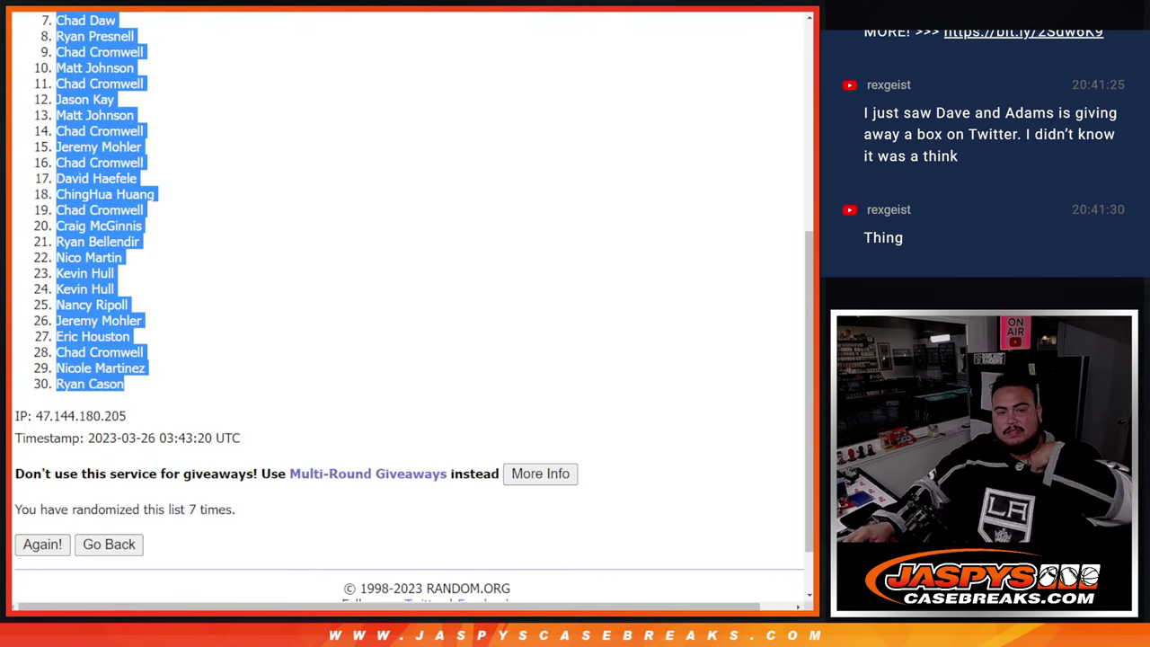
key("ctrl+Tab")
Shuffle the list of 30 NBA teams seven times.
scroll(316, 303, "down", 1)
left_click(58, 474)
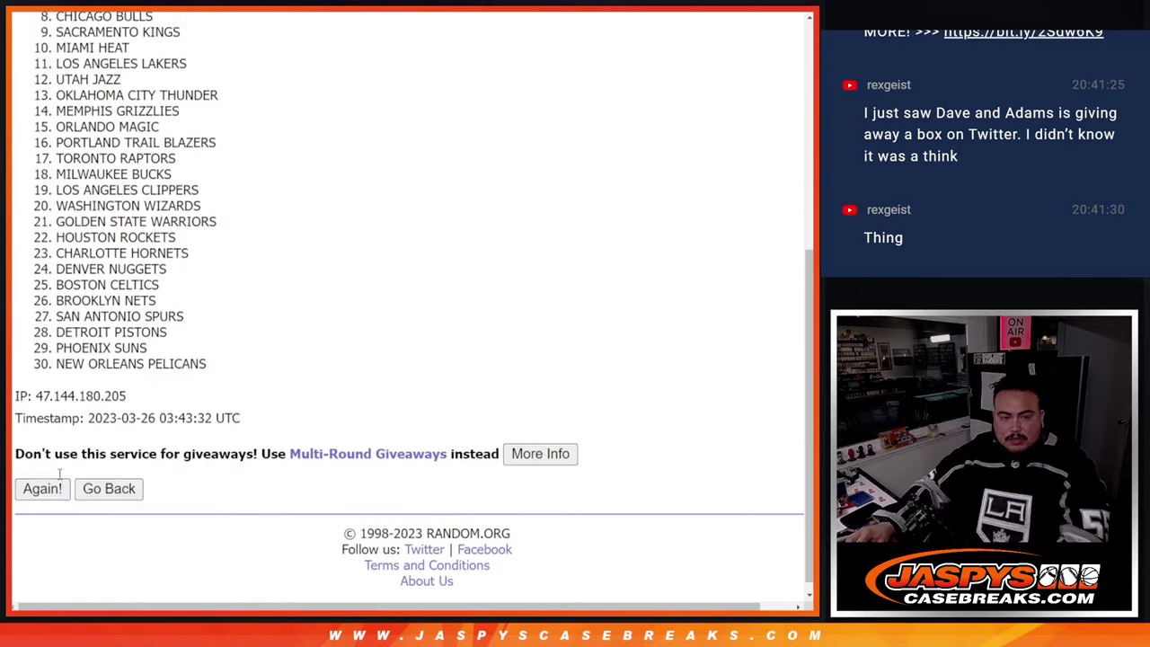
left_click(59, 476)
left_click(59, 476)
left_click(59, 476)
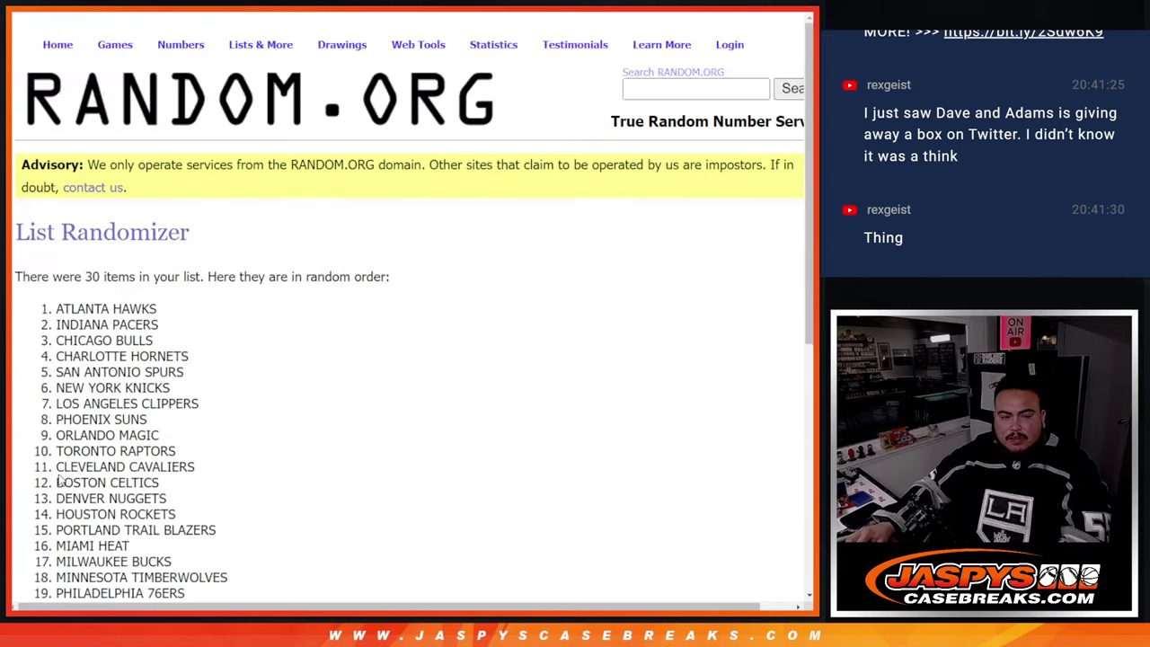
left_click(57, 476)
left_click(57, 476)
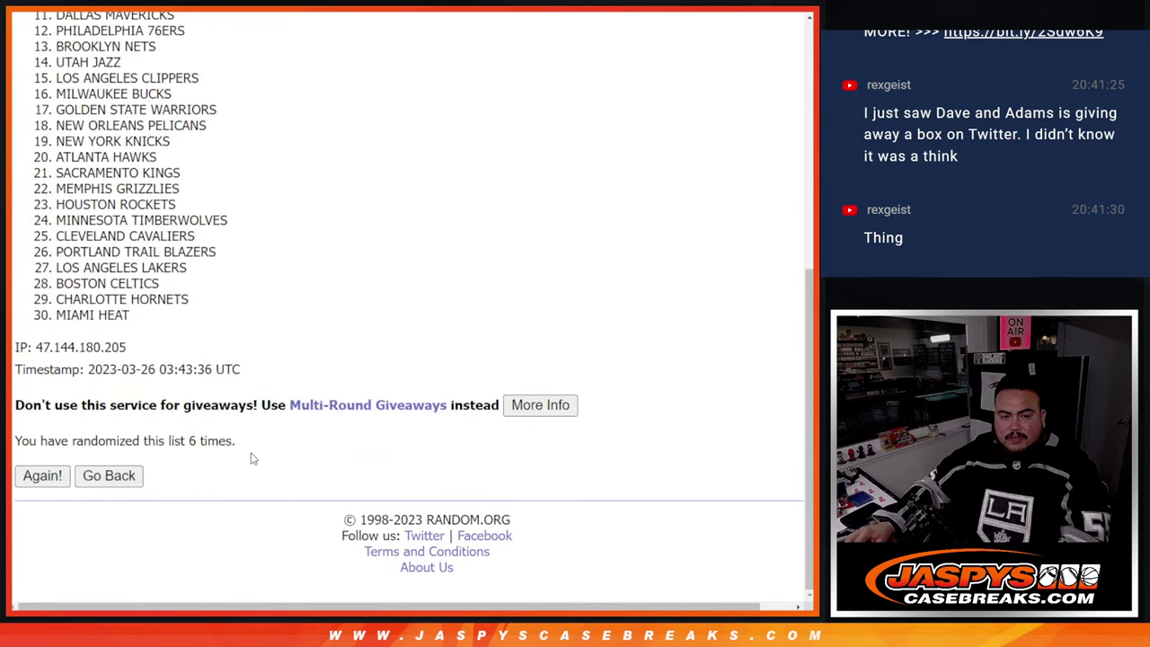
key("F5")
Check the 7-times count and select the team list, Philadelphia 76ers through Portland Trail Blazers.
left_click_drag(188, 440, 238, 443)
key("ctrl+Tab")
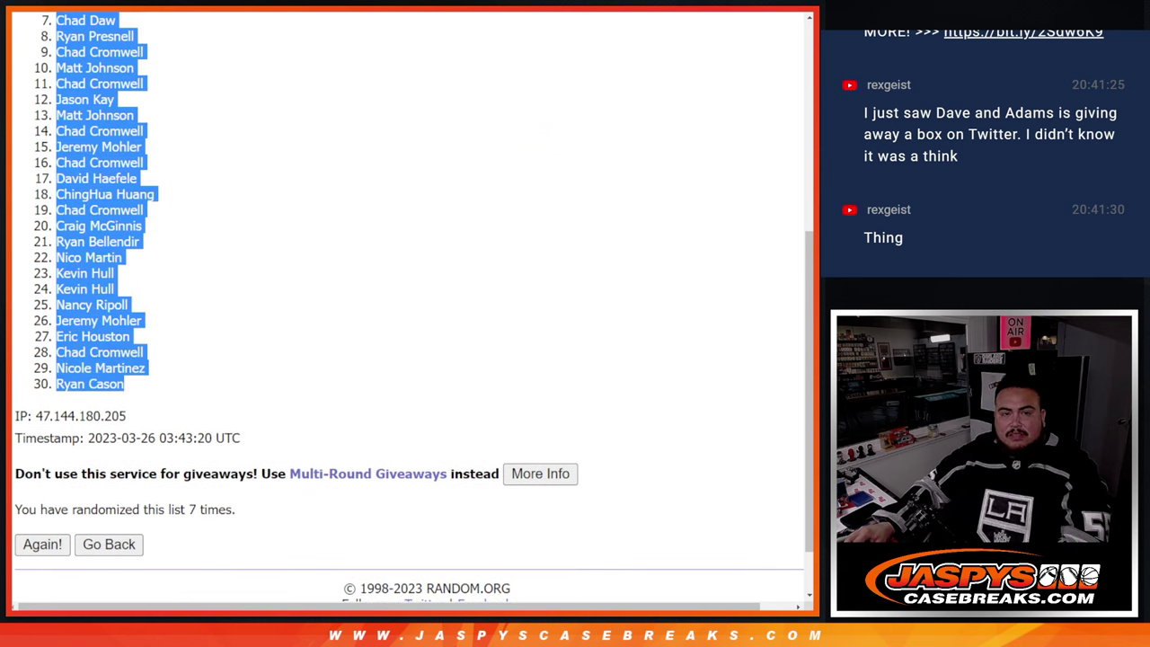
key("ctrl+shift+Tab")
scroll(186, 283, "up", 5)
left_click_drag(58, 268, 231, 462)
scroll(213, 372, "down", 3)
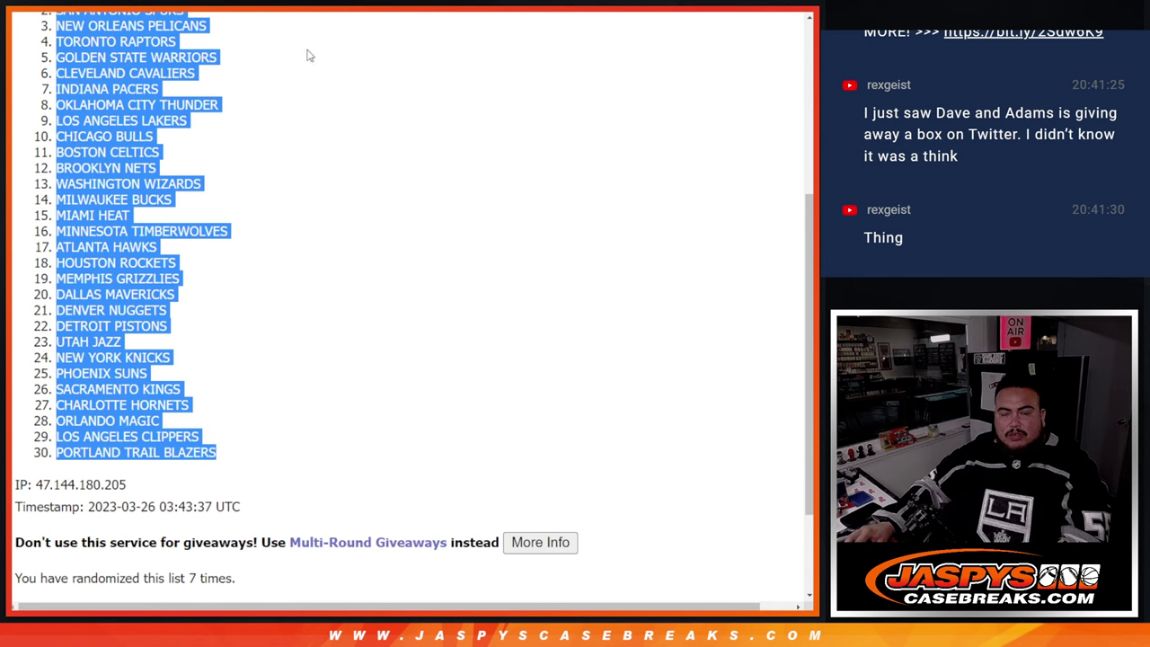
Paste the 30 randomized NBA teams into column B, starting at B1.
key("ctrl+c")
key("ctrl+Tab")
left_click(144, 132)
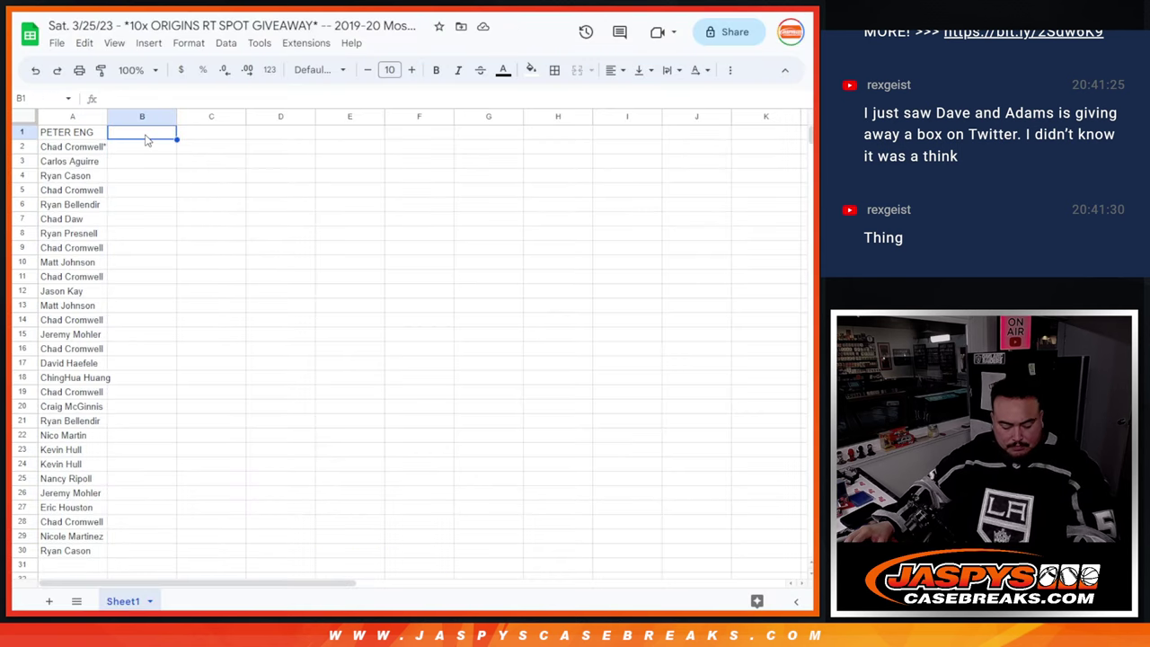
key("ctrl+v")
scroll(184, 175, "down", 3)
scroll(184, 175, "up", 3)
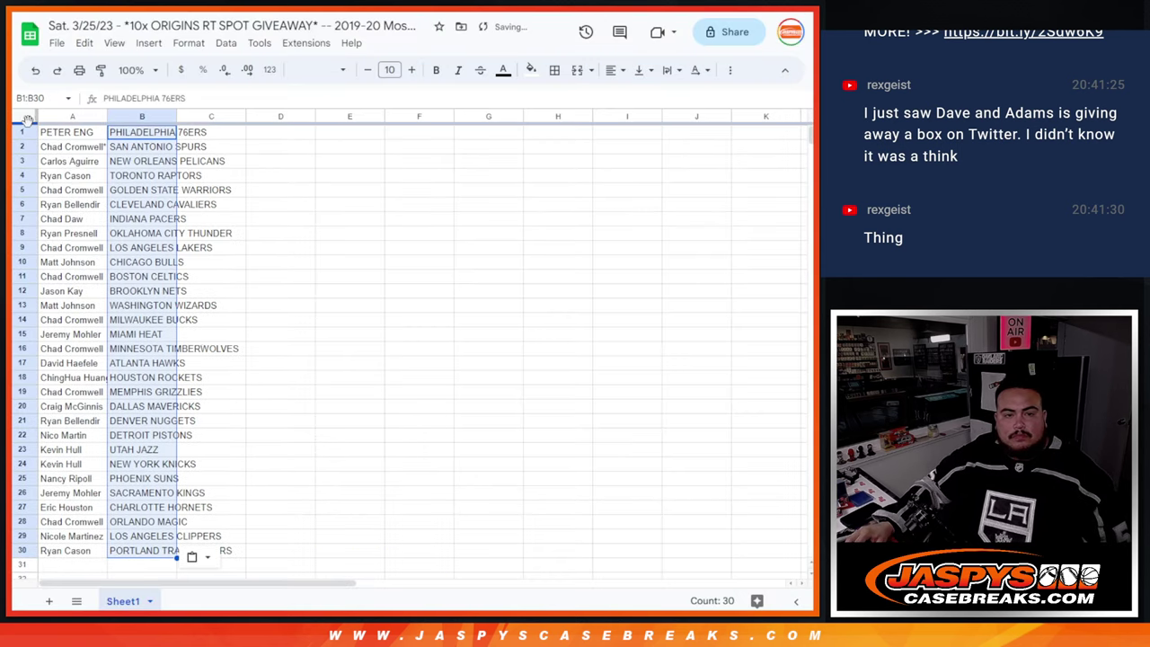
Make all sheet text size 14 and auto-fit columns A and B.
left_click(24, 117)
left_click(389, 69)
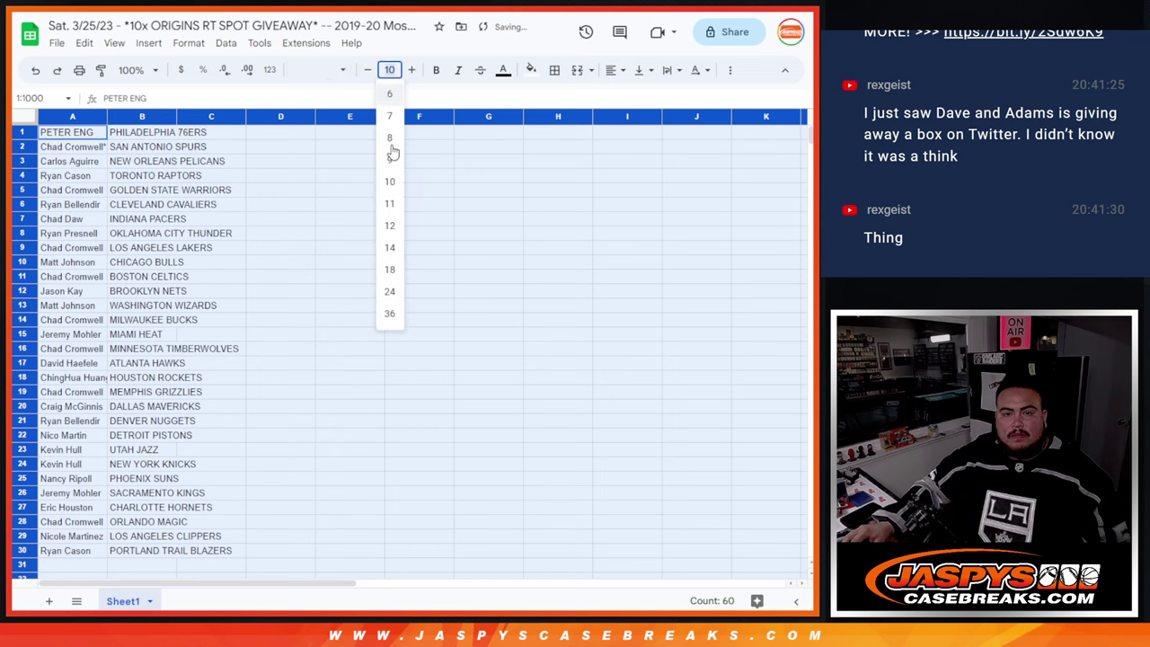
left_click(390, 255)
double_click(107, 116)
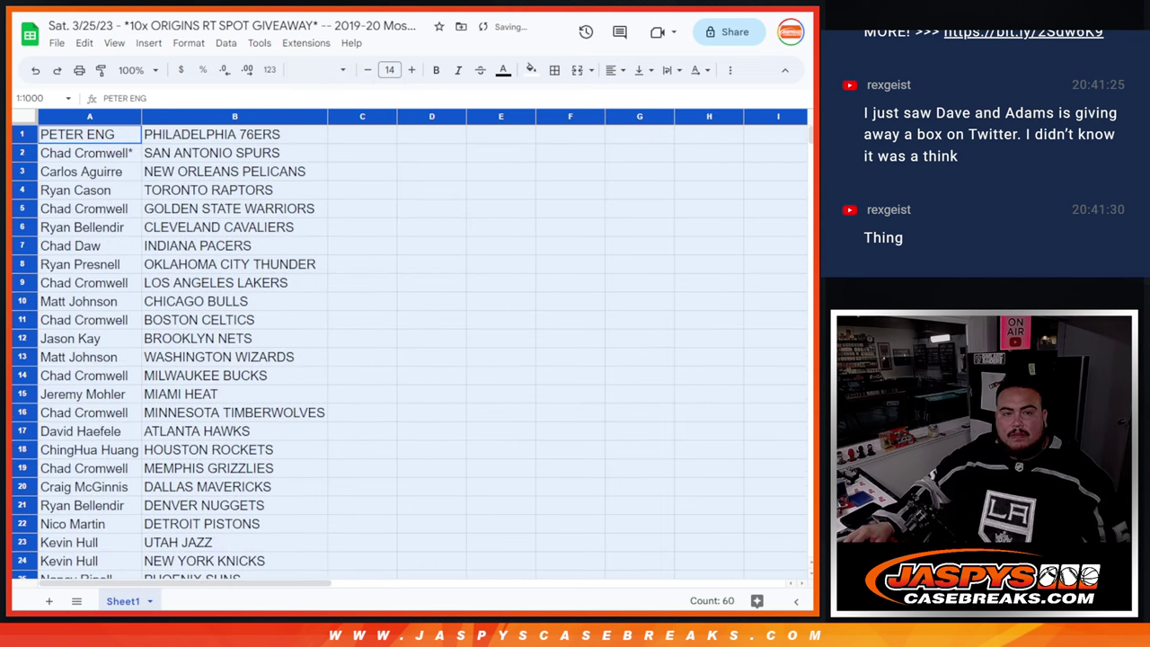
key("alt+Tab")
scroll(404, 306, "up", 1)
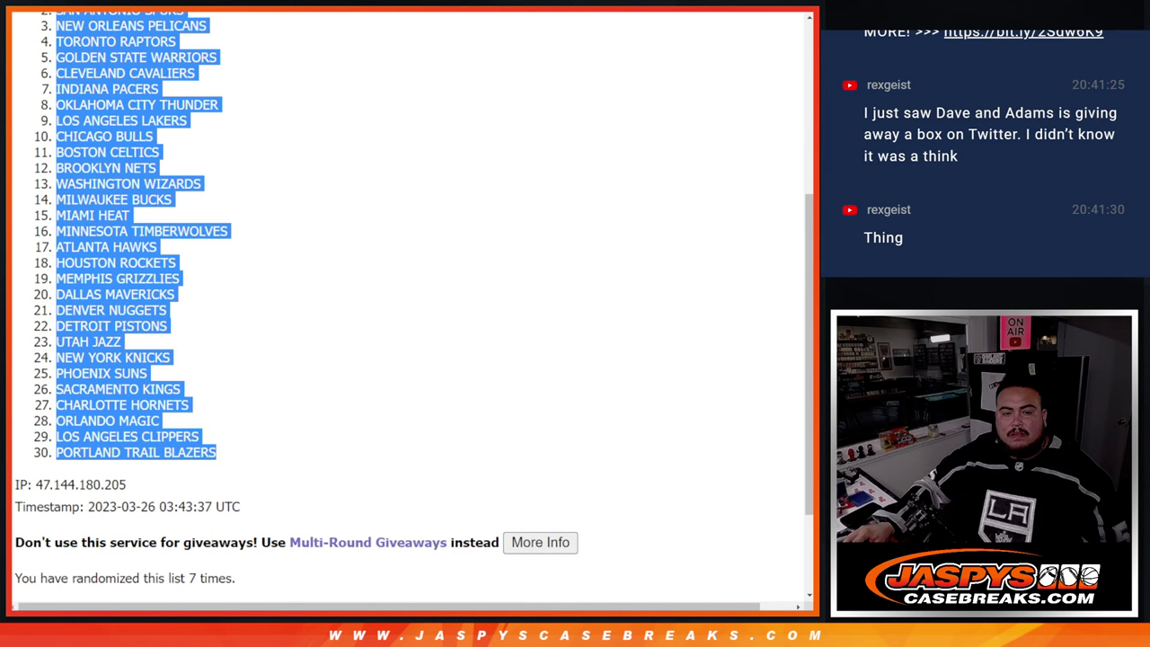
key("alt+Tab")
scroll(313, 225, "down", 3)
scroll(312, 225, "up", 3)
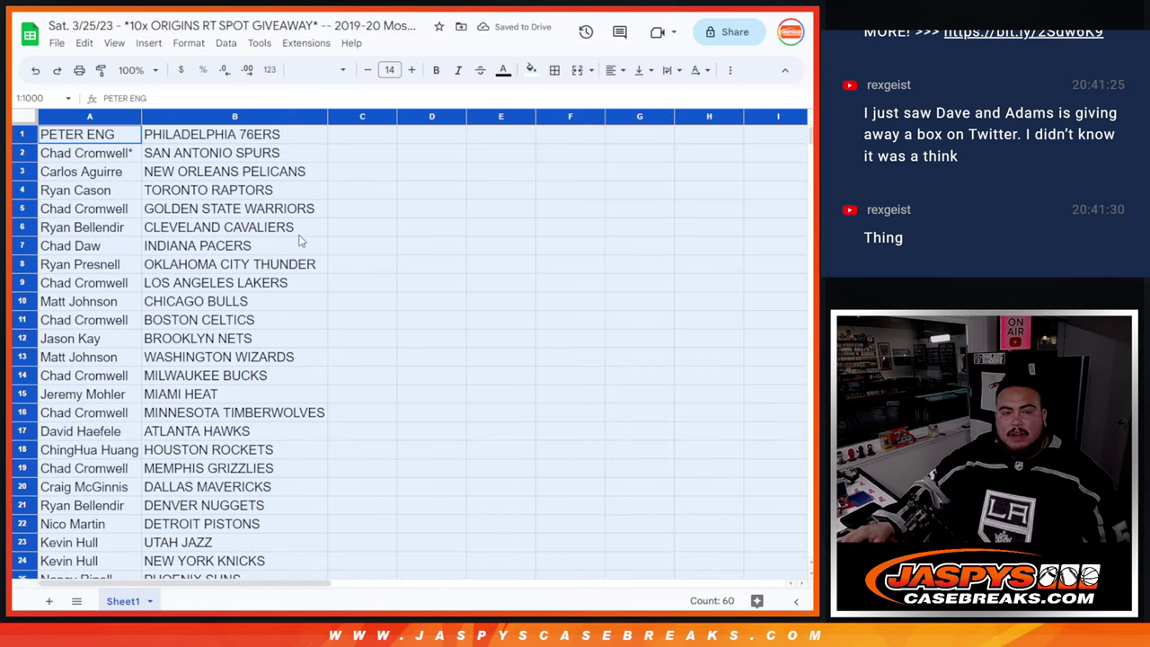
left_click(309, 179)
Sort the sheet A to Z by team in column B and border A1:B30.
left_click(318, 118)
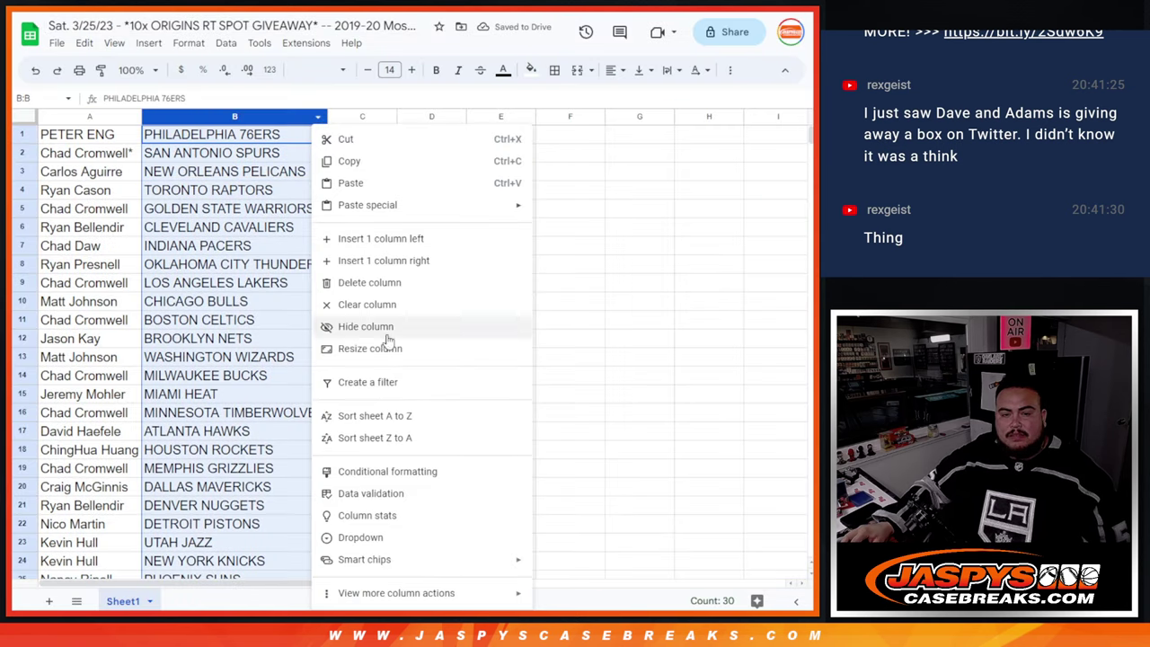
left_click(380, 415)
left_click_drag(103, 137, 270, 454)
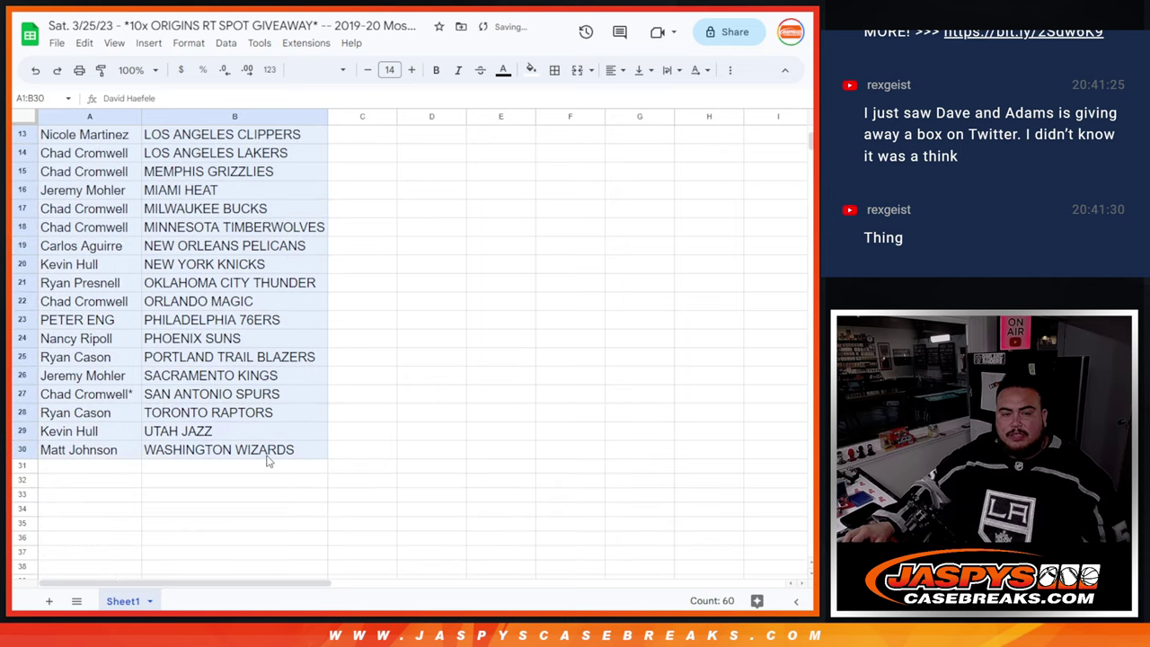
left_click(555, 70)
left_click(614, 70)
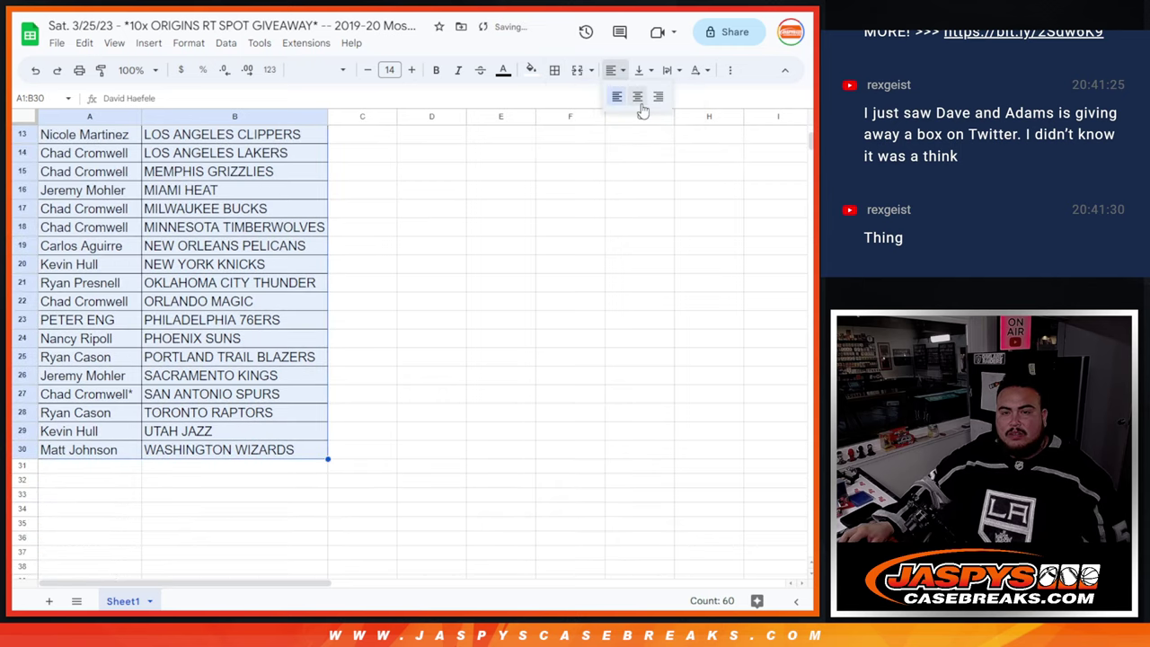
Center the table text, then print it in portrait with the workbook title as header.
left_click(632, 95)
left_click(79, 69)
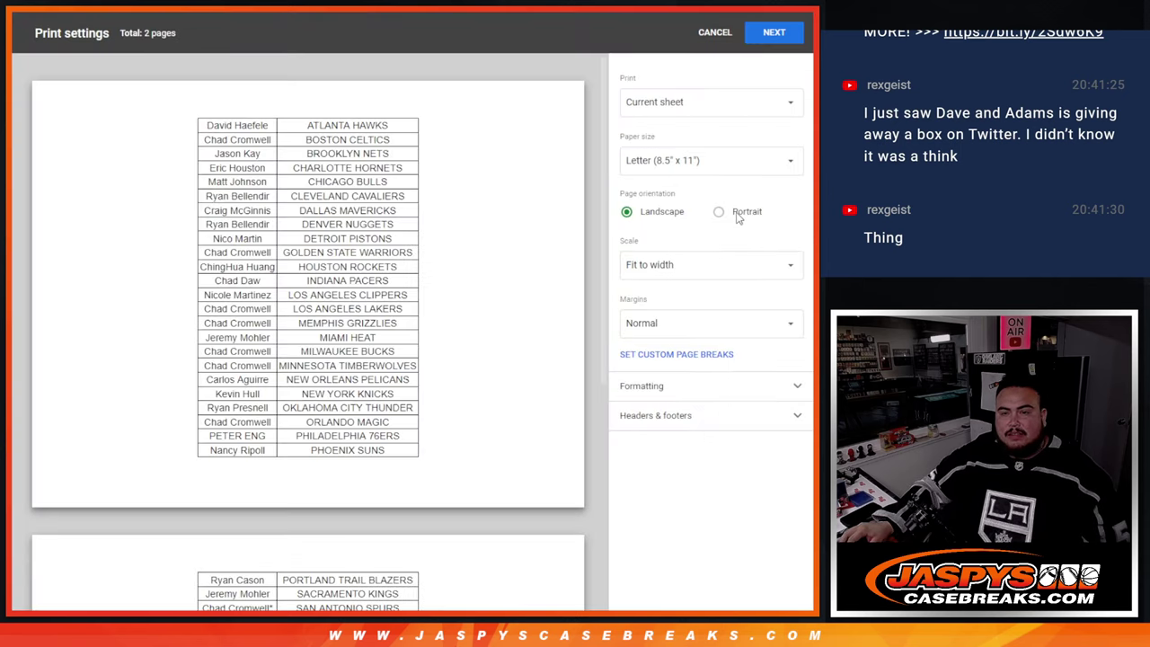
left_click(719, 211)
left_click(669, 416)
left_click(628, 470)
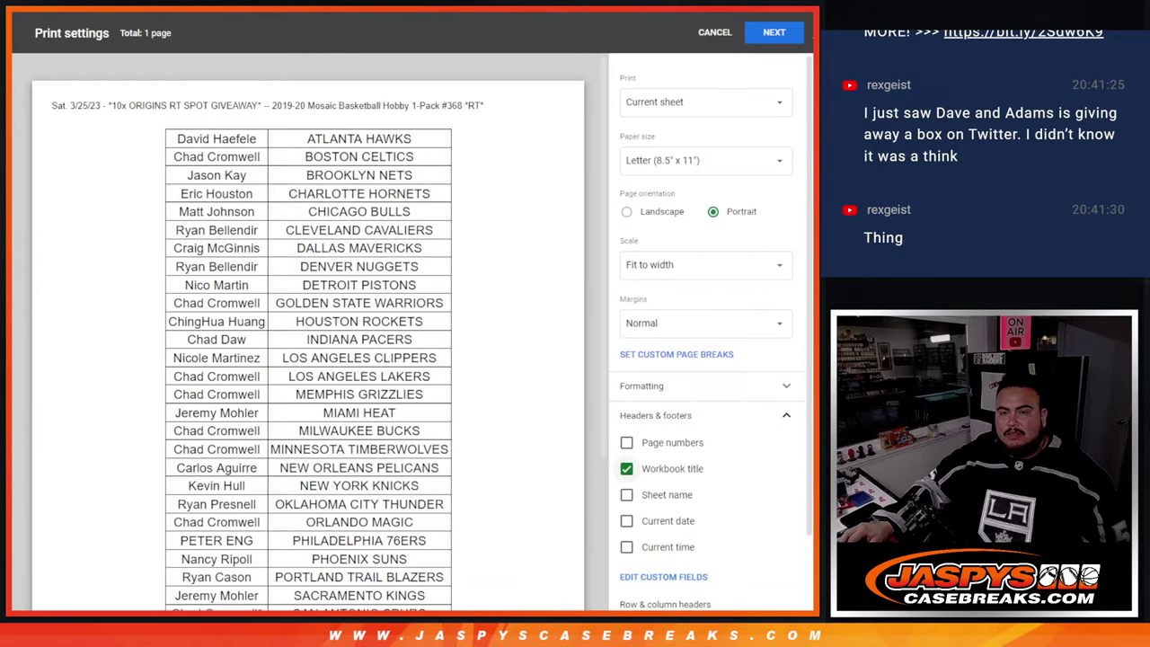
left_click(774, 32)
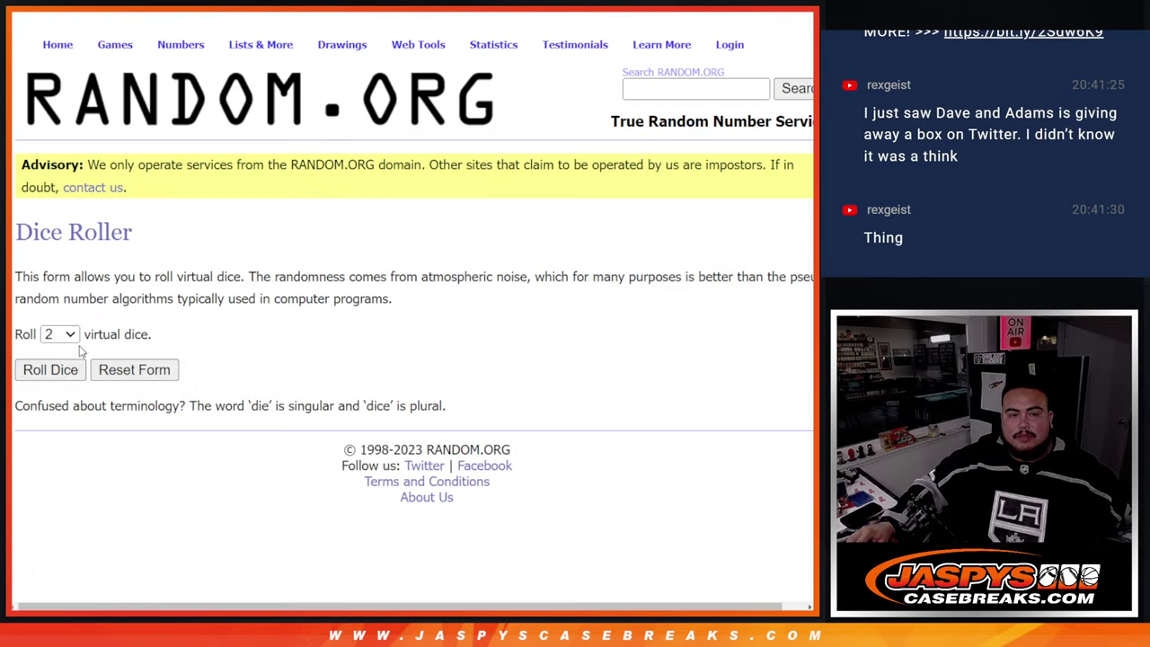
Roll two dice, then shuffle the 30 customer names eight times.
left_click(48, 367)
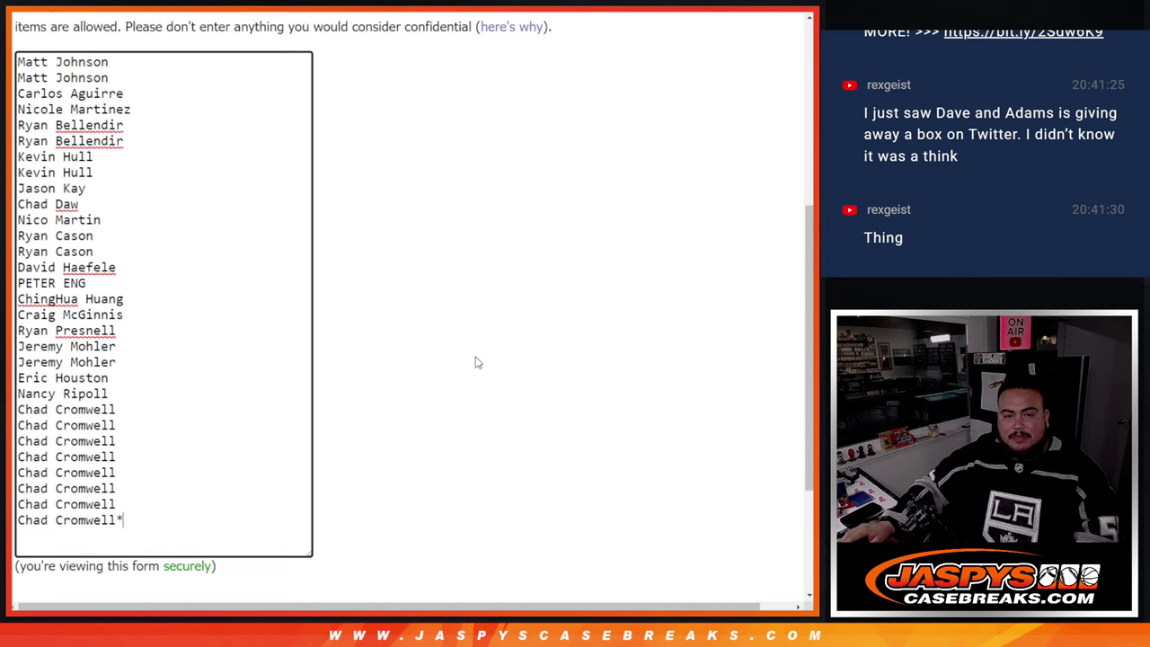
scroll(476, 362, "down", 3)
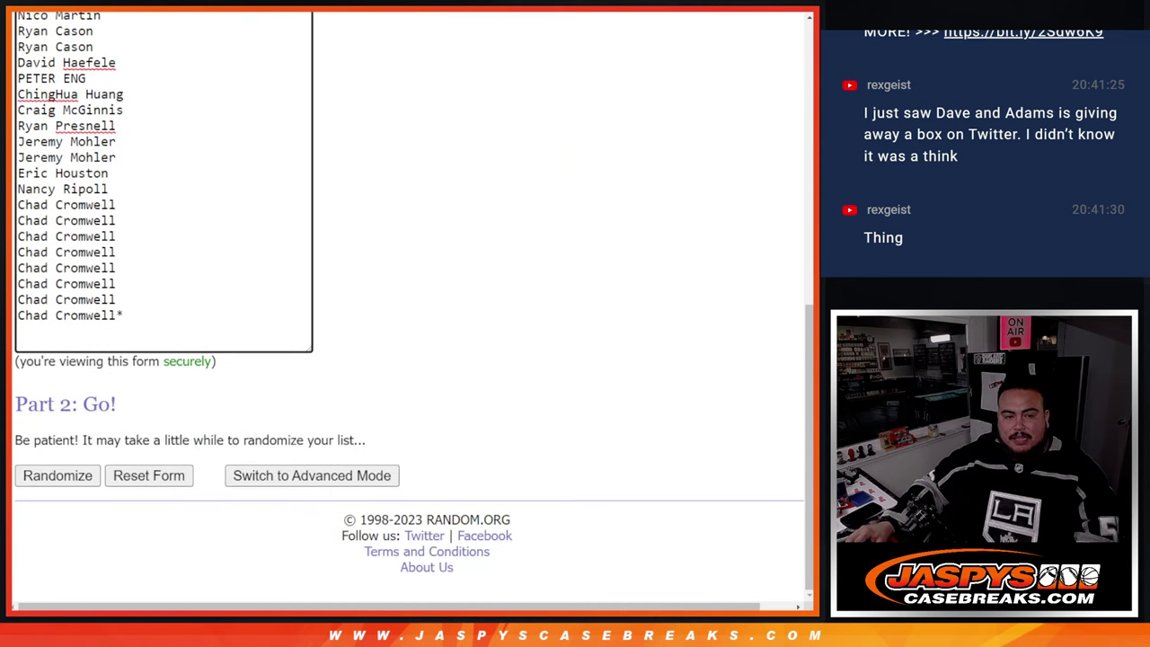
left_click(41, 478)
left_click(41, 479)
left_click(42, 479)
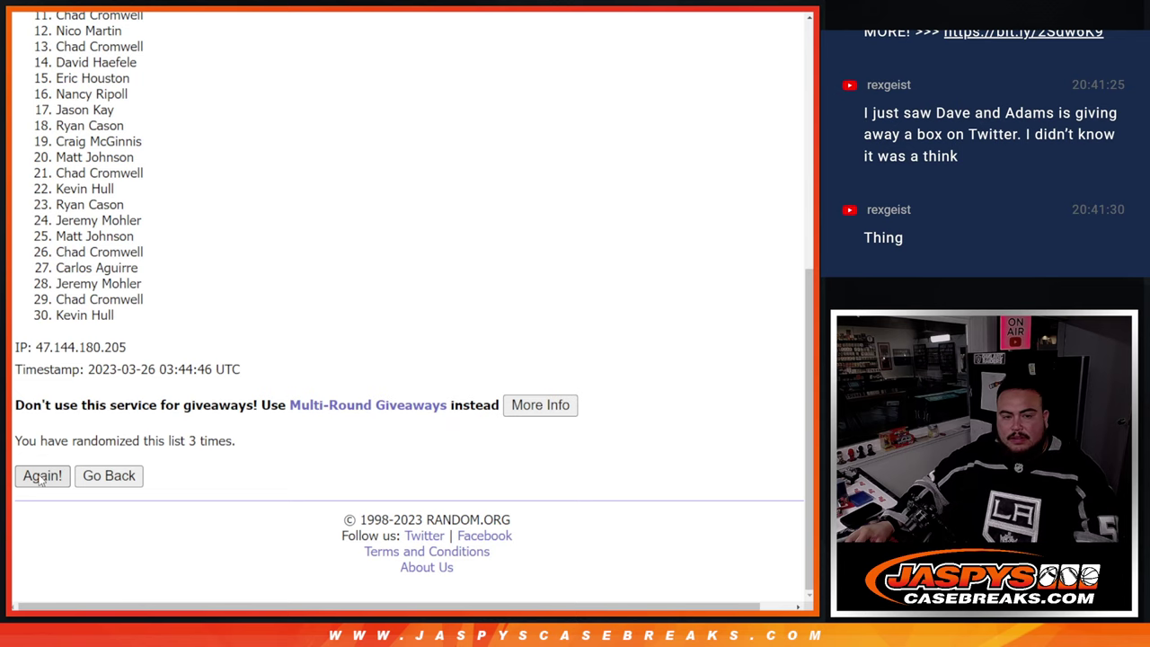
left_click(42, 476)
left_click(42, 476)
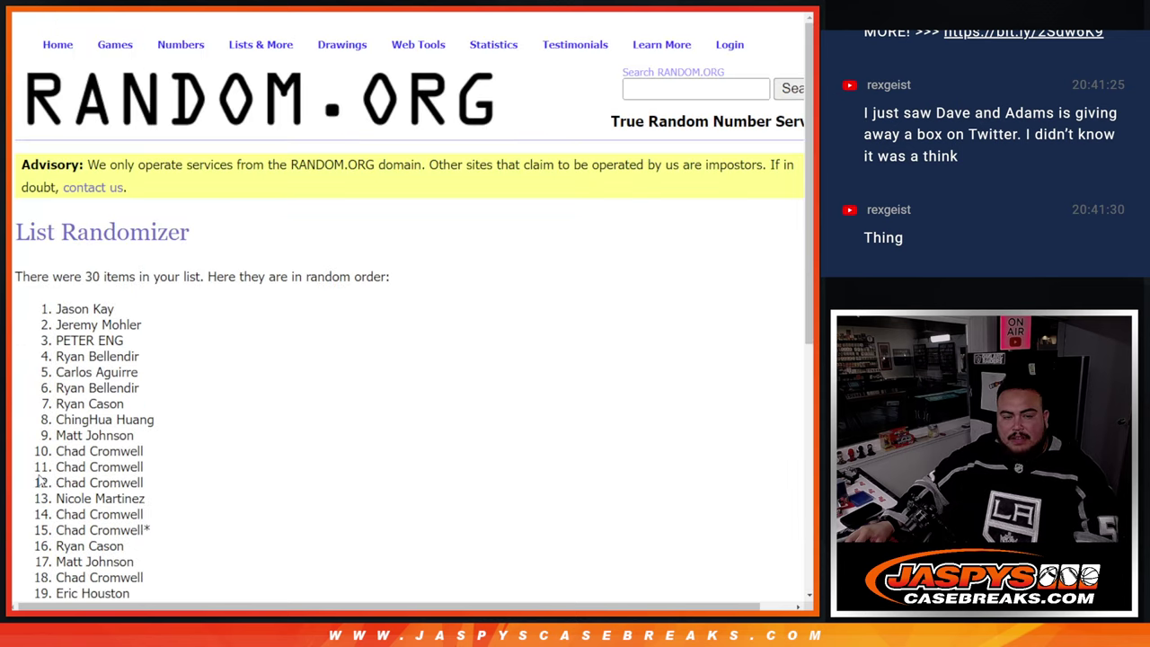
left_click(41, 476)
left_click(41, 476)
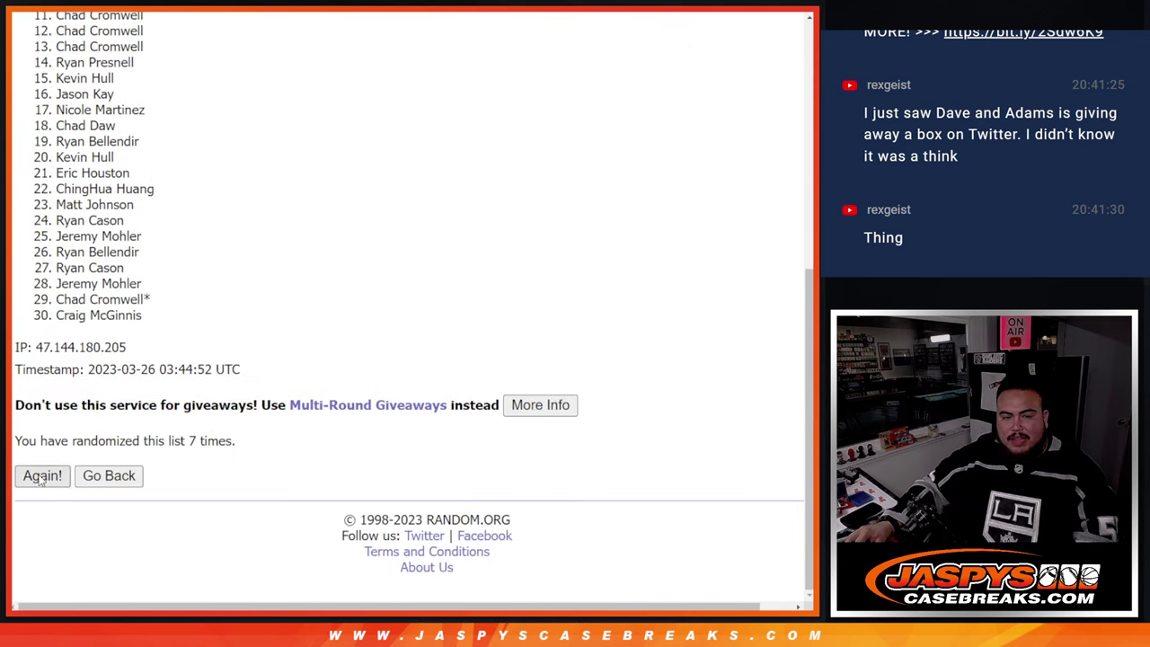
left_click(41, 476)
Confirm the list shows 8 randomizations, comparing it against the dice result.
left_click_drag(189, 441, 236, 442)
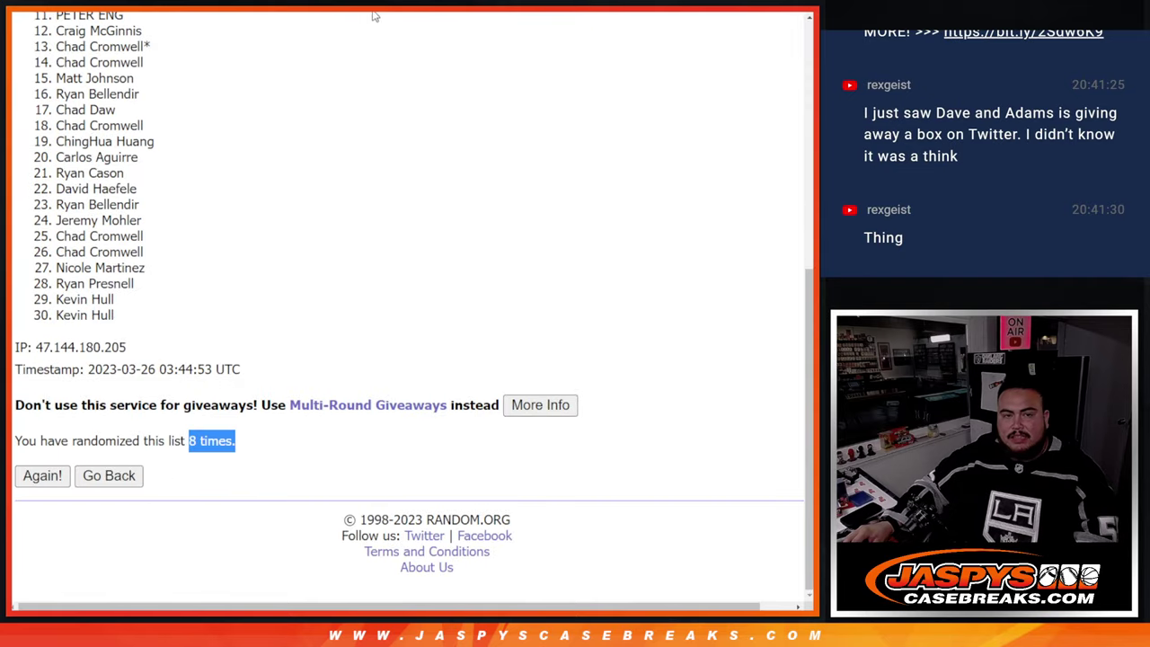
key("ctrl+Tab")
key("ctrl+shift+Tab")
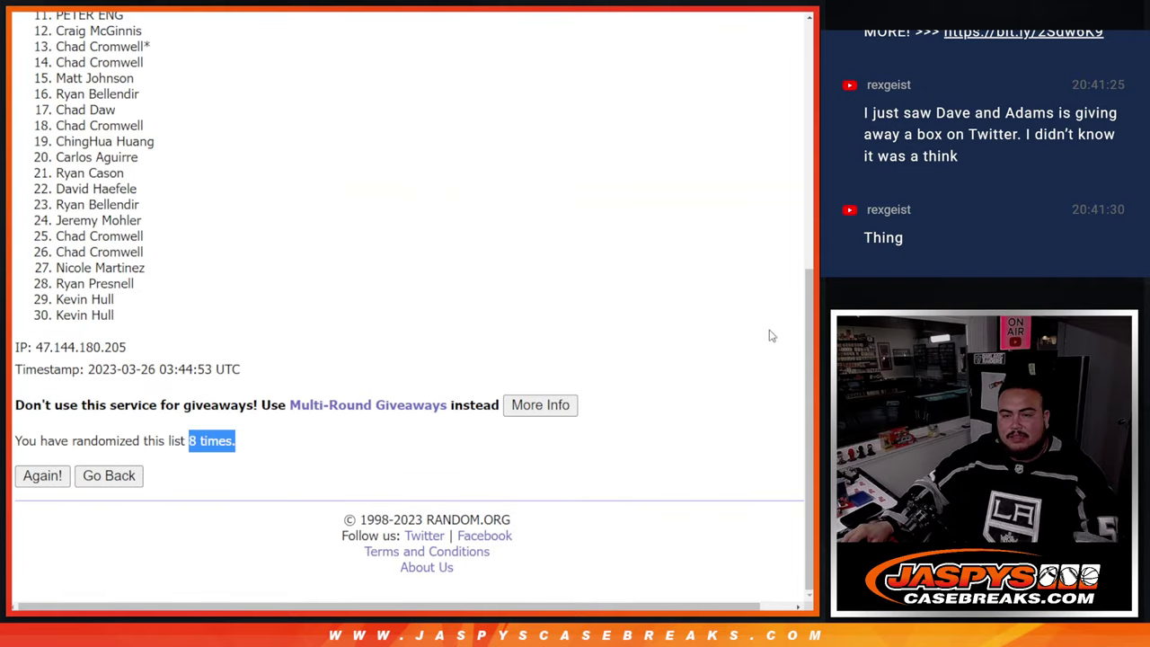
left_click_drag(808, 371, 786, 287)
Highlight names 1 through 10 of the 8-times shuffled list as giveaway winners.
scroll(311, 295, "up", 2)
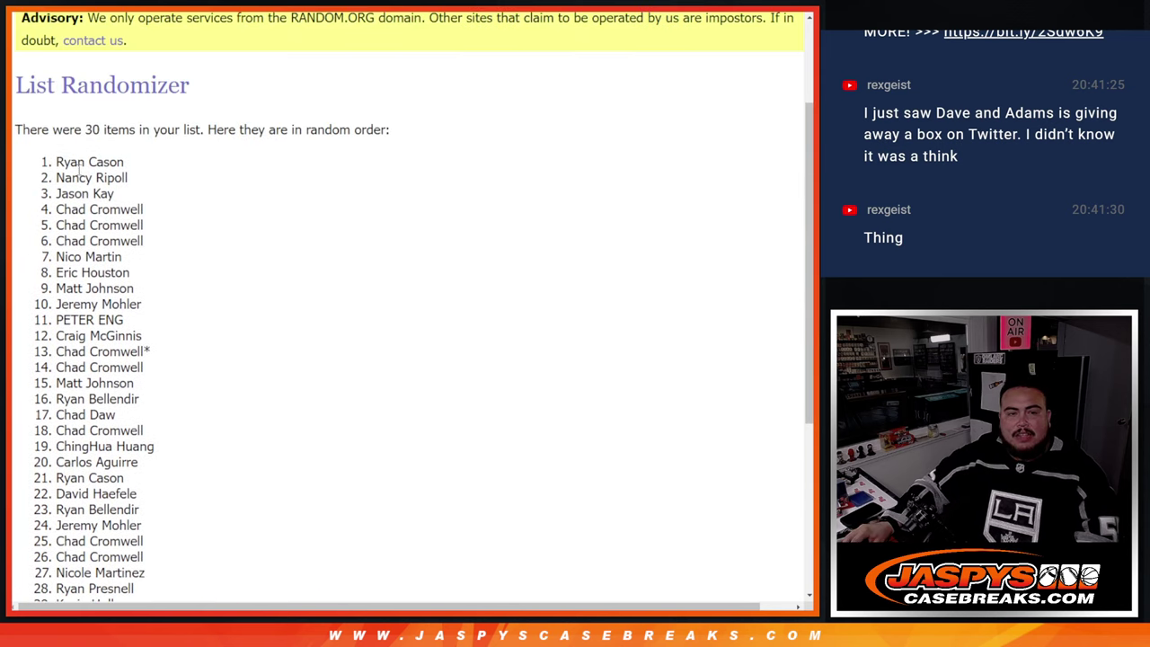
left_click_drag(57, 162, 166, 303)
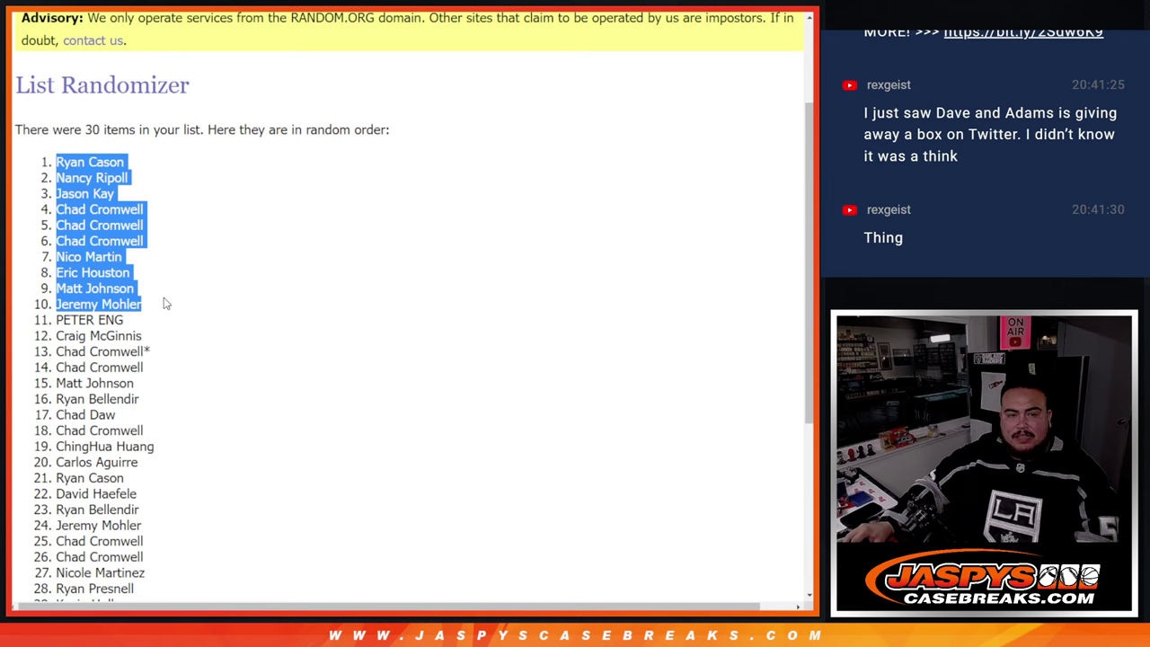
key("alt+Tab")
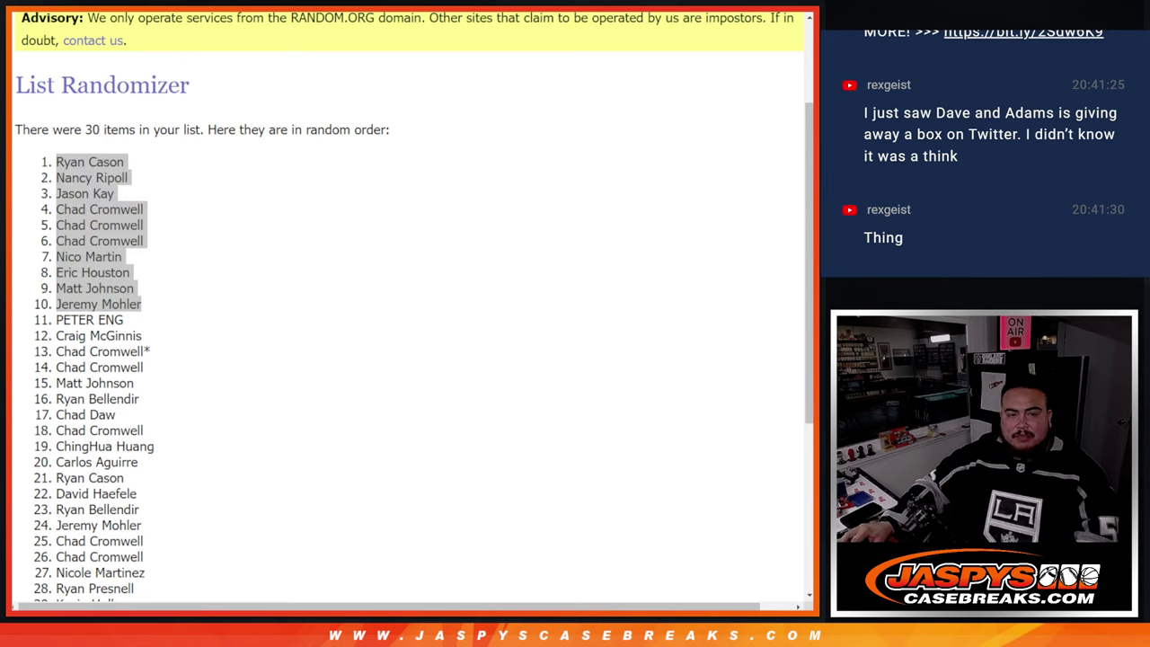